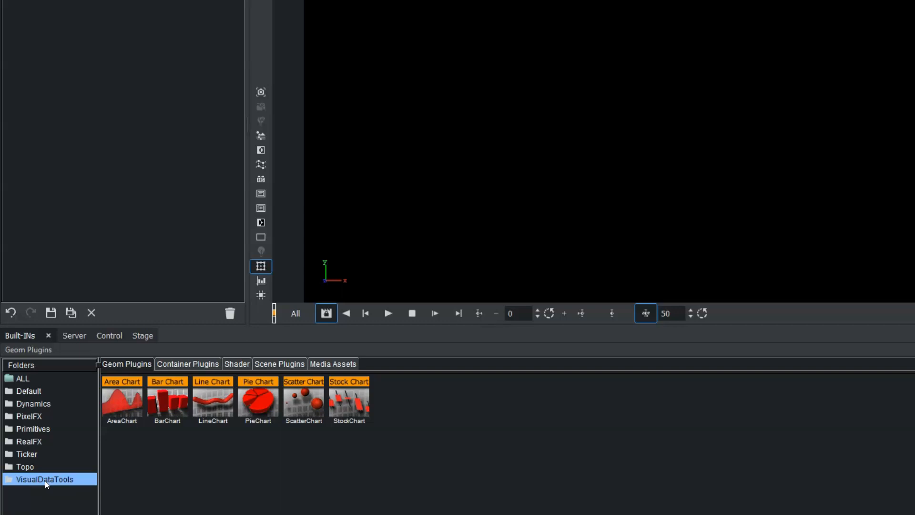
Create a BarChart container and add a DataStorage container plugin to it, then open the DataStorage settings.
drag(165, 394, 138, 105)
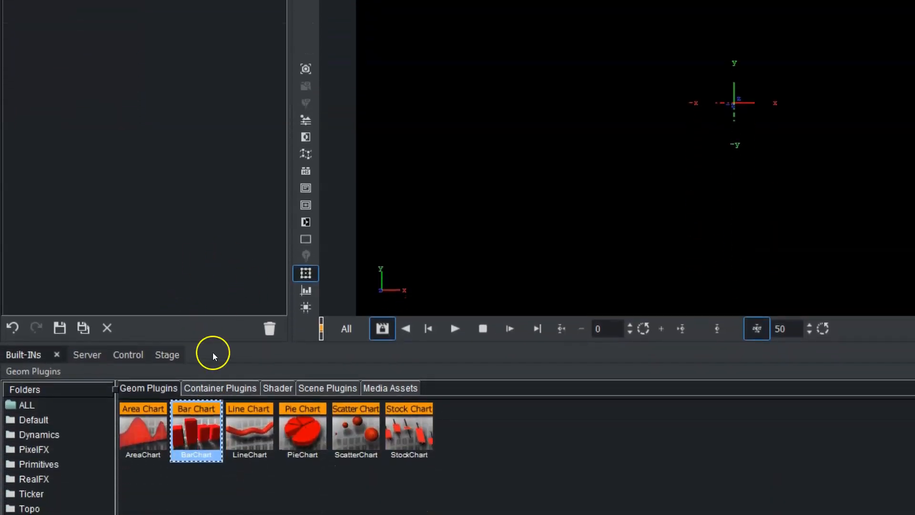
click(204, 387)
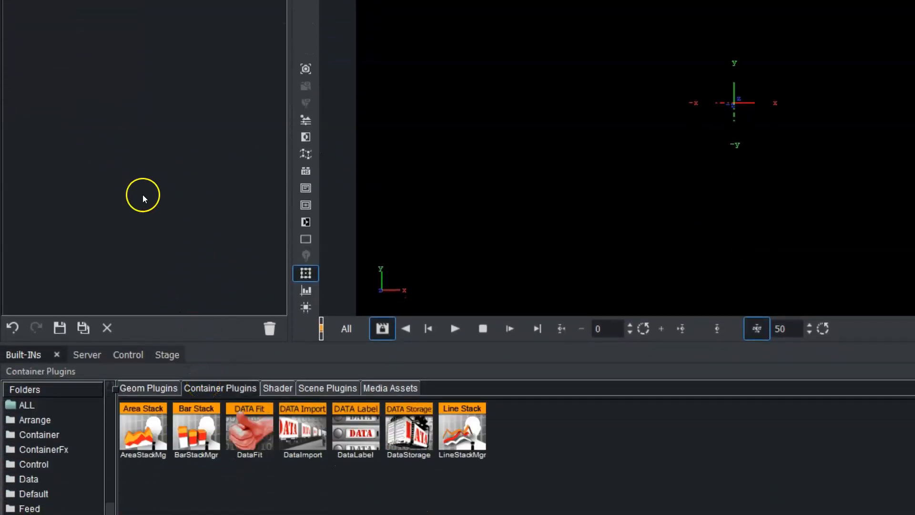
scroll(108, 479, down, 5)
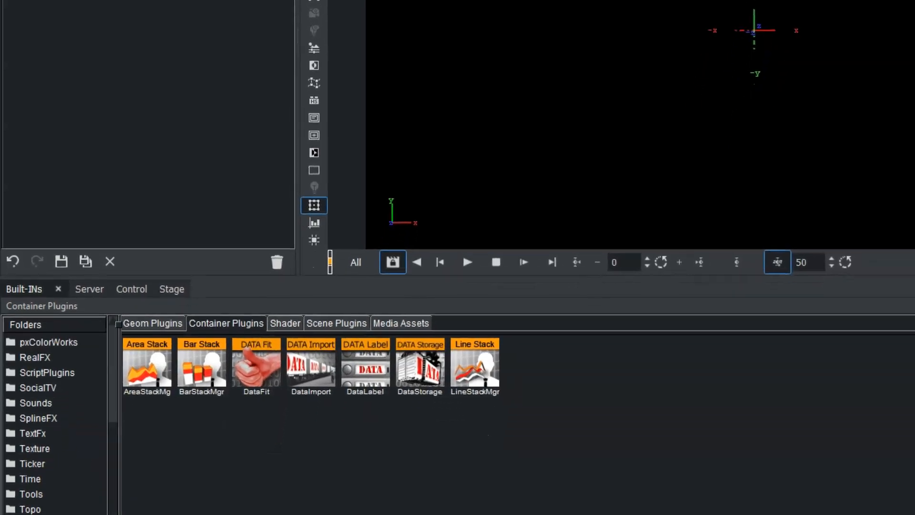
click(435, 340)
drag(425, 351, 107, 125)
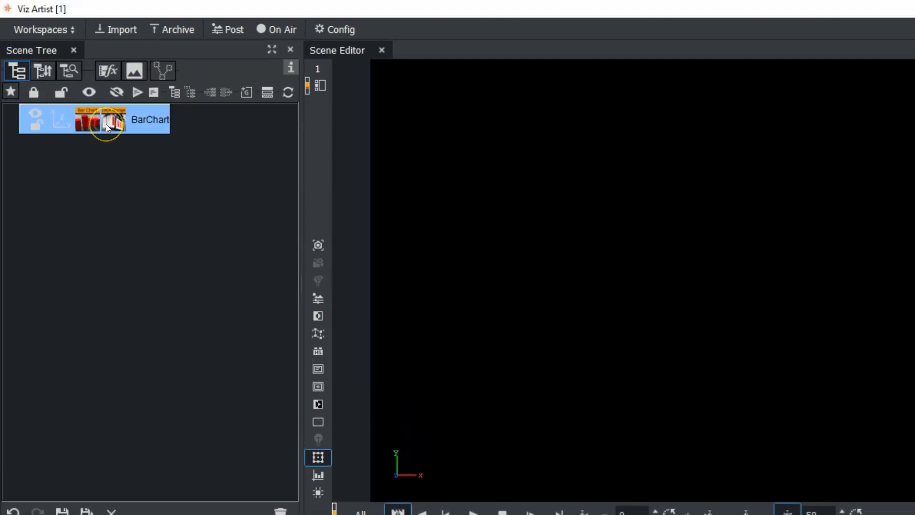
click(113, 122)
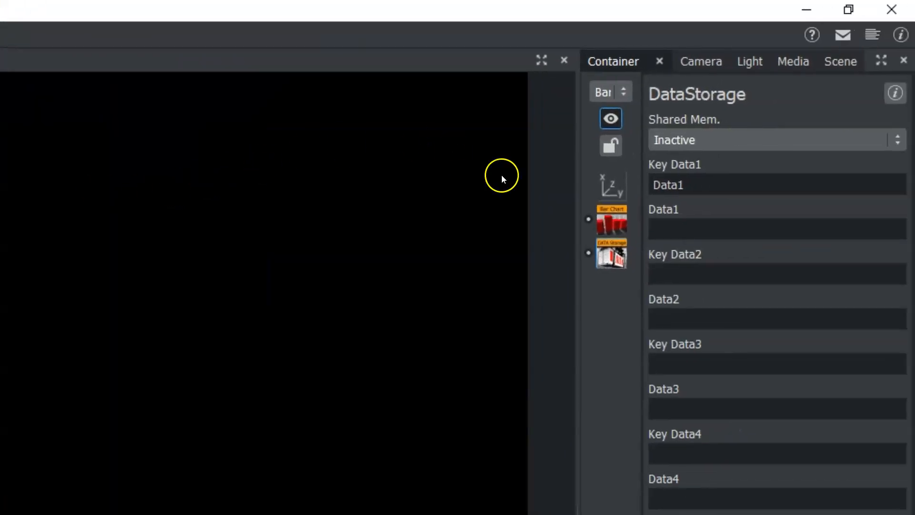
Set the DataStorage shared memory to Scene and rename Key Data1 to DataY.
click(713, 137)
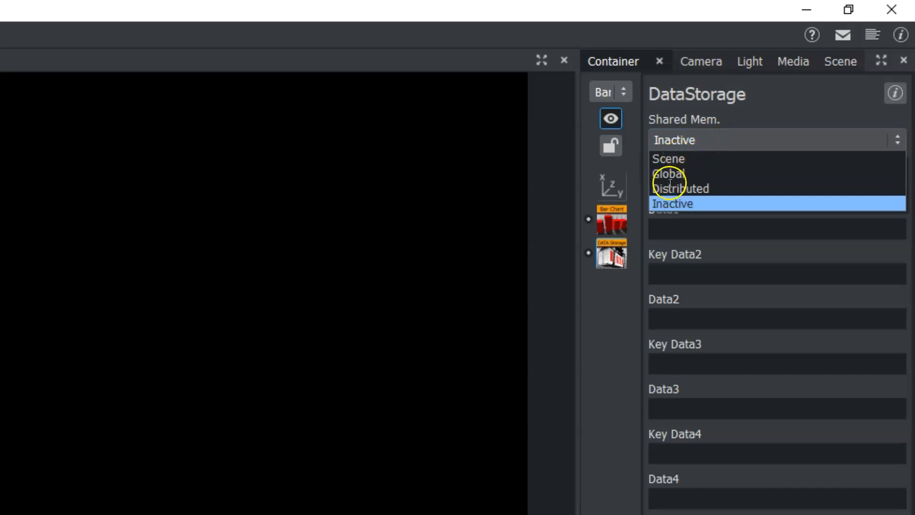
click(680, 159)
click(699, 186)
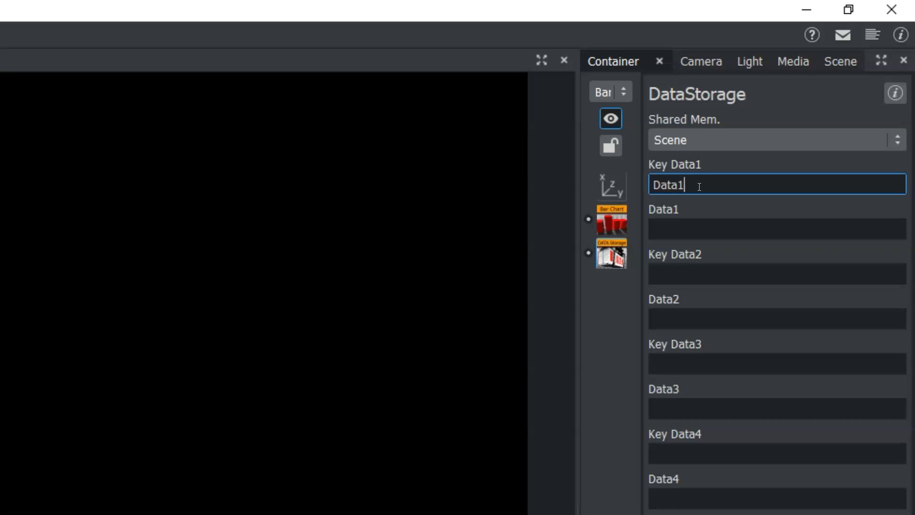
key(BackSpace)
text(Y)
Enter 10, 20, 30, 40, 10, 30 as the Data1 values.
click(679, 228)
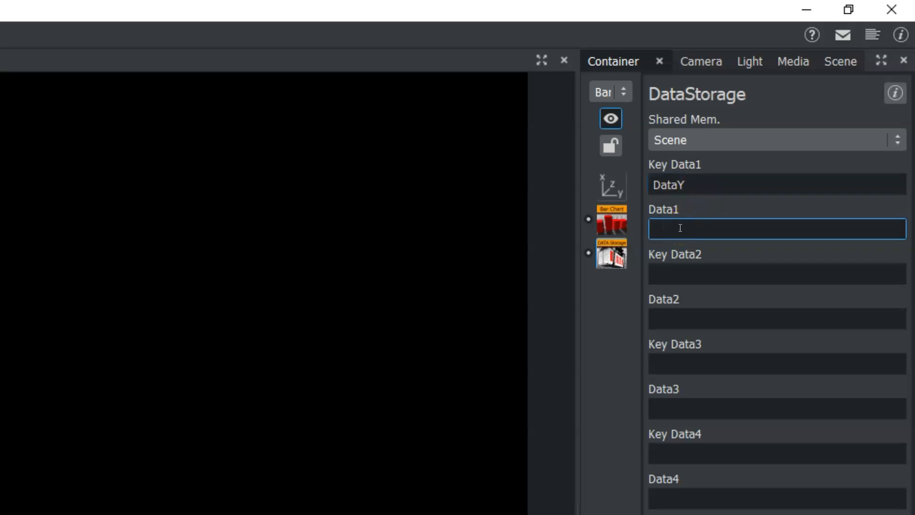
click(678, 223)
text(10, 20, 30, 40, 10, 30)
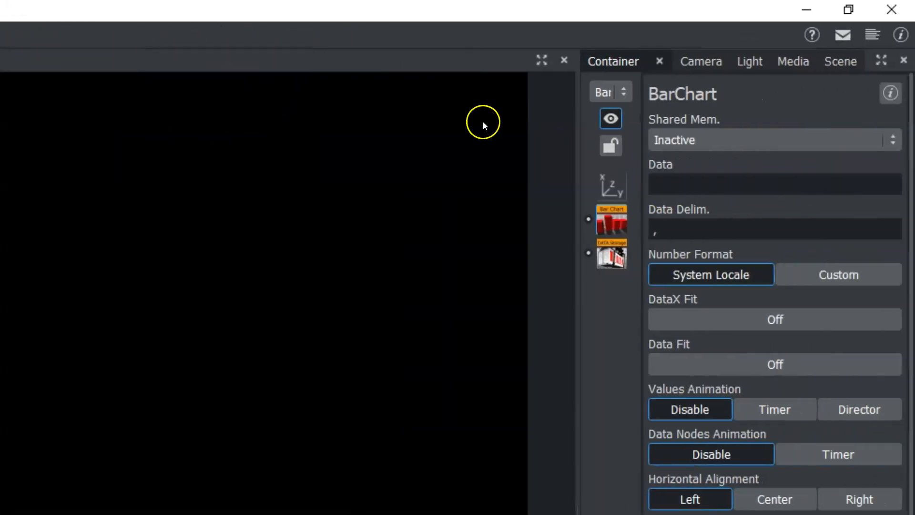
Set the BarChart shared memory to Scene and its key data to DataY.
click(693, 140)
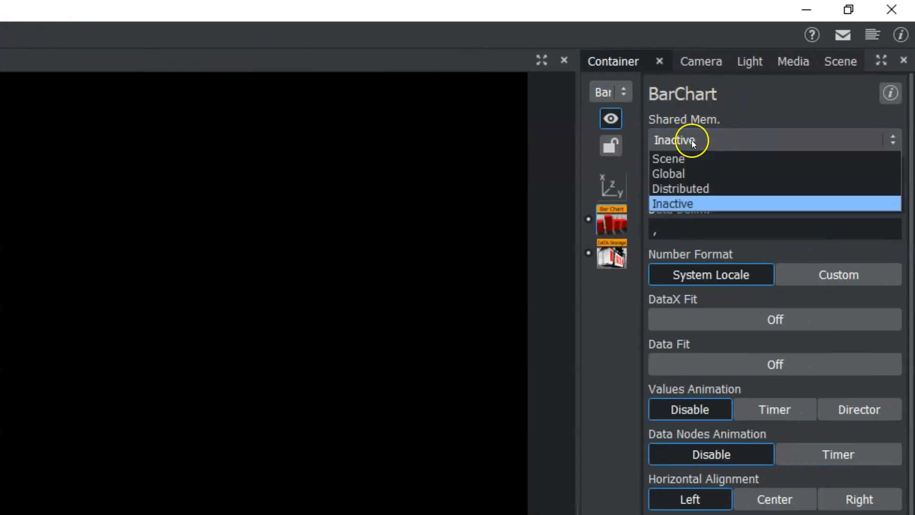
click(681, 163)
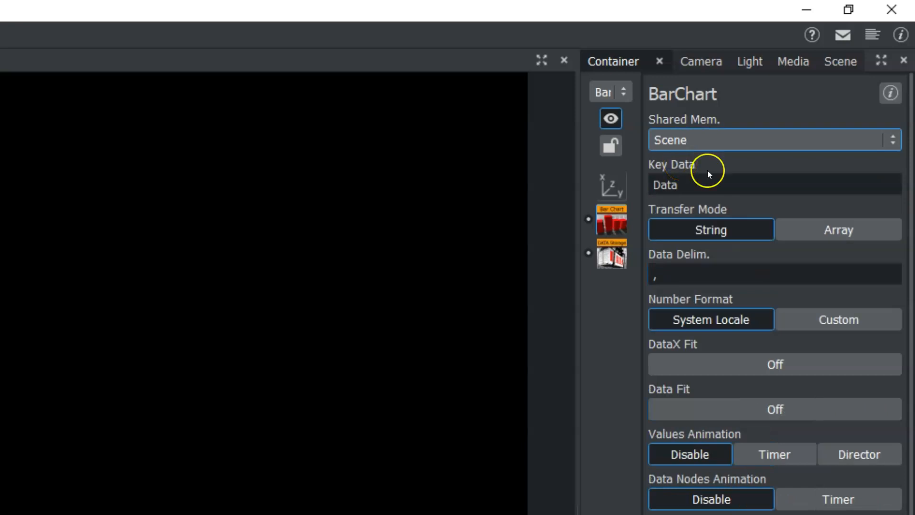
click(709, 192)
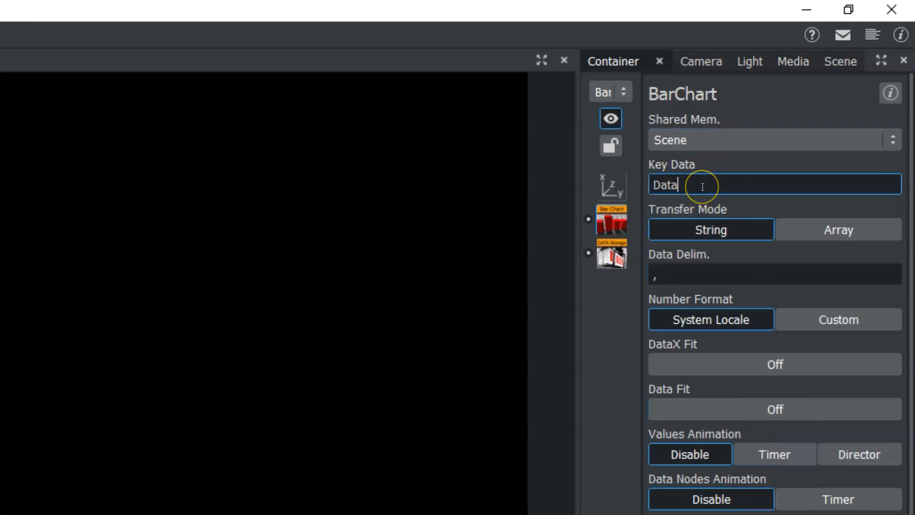
click(700, 186)
text(Y)
click(311, 253)
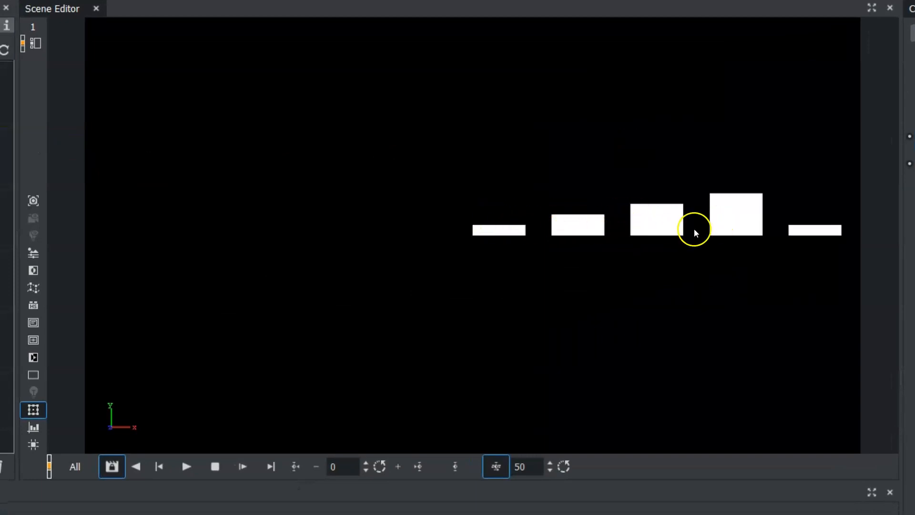
Re-enter the comma as the bar chart's data delimiter.
click(759, 181)
key(BackSpace)
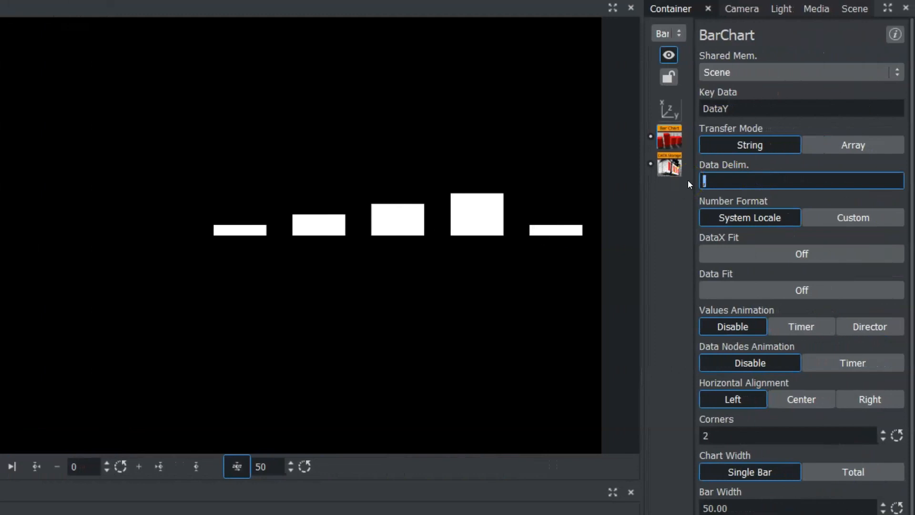
key(BackSpace)
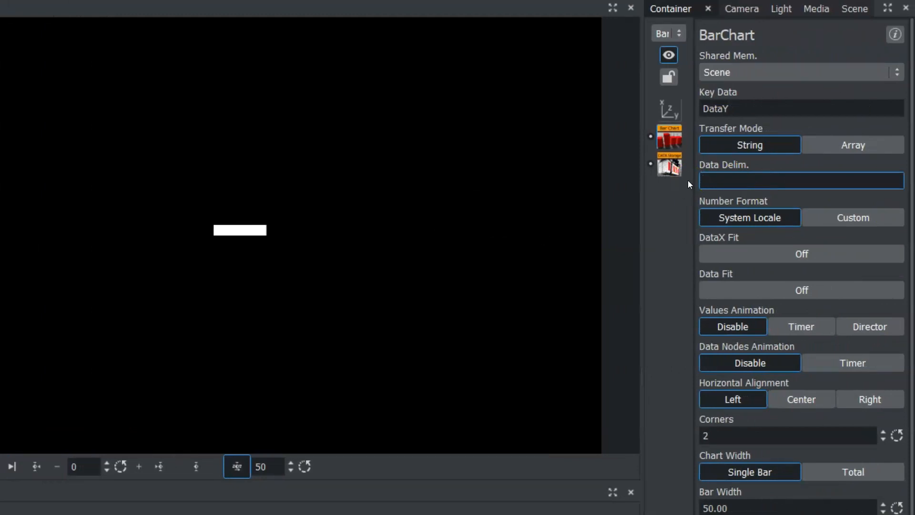
text(,)
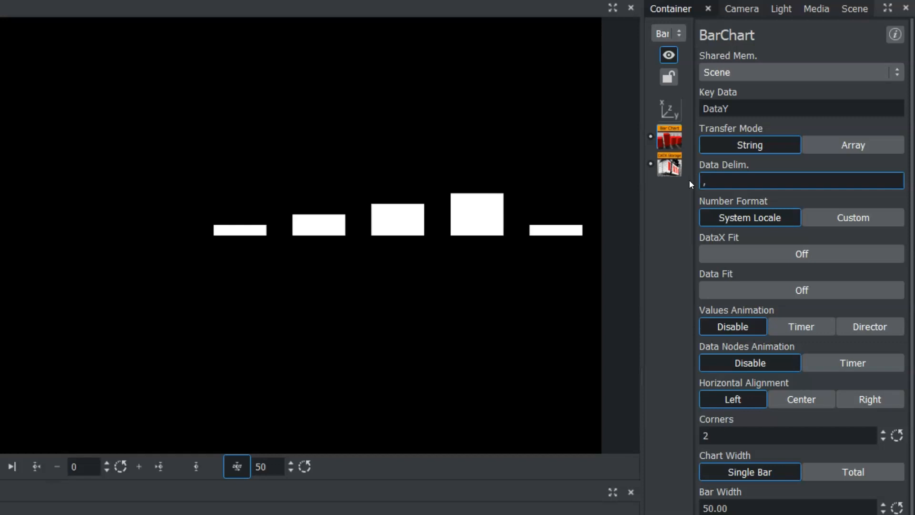
key(Return)
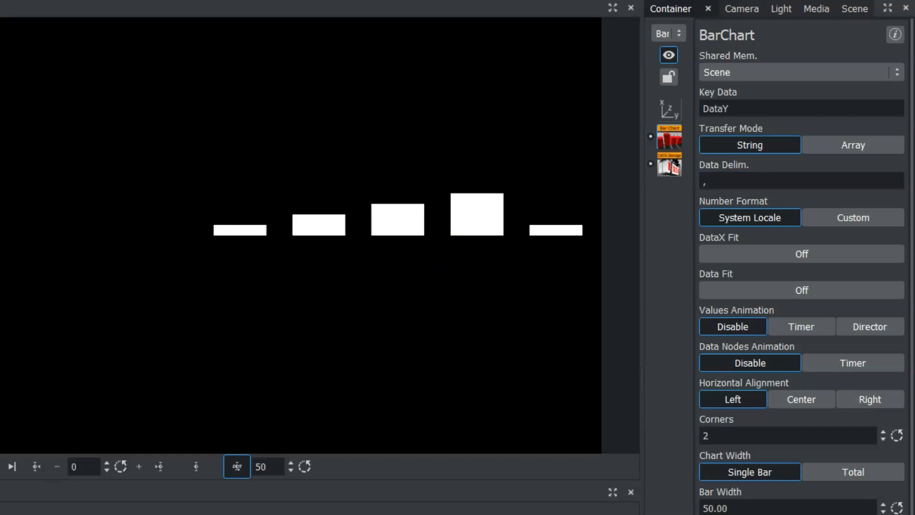
Change the first Data1 value in the DataStorage to 40.
click(669, 165)
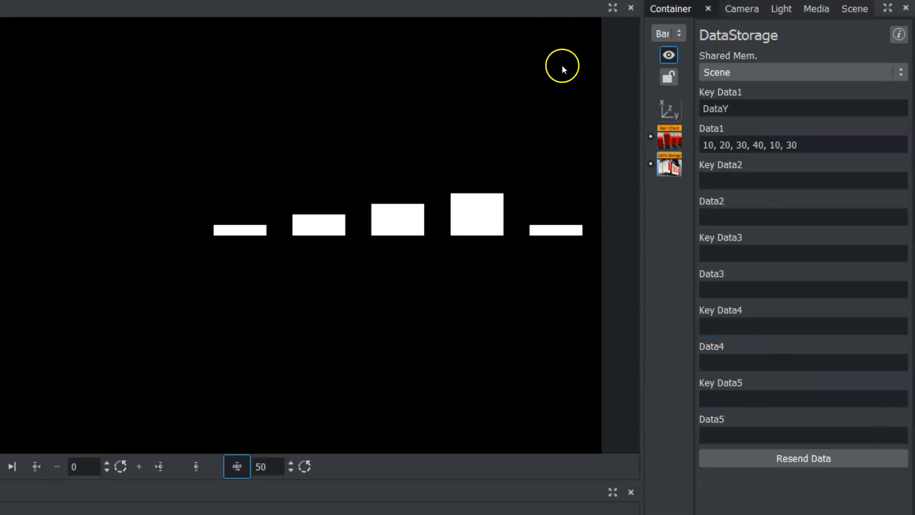
drag(705, 145, 707, 145)
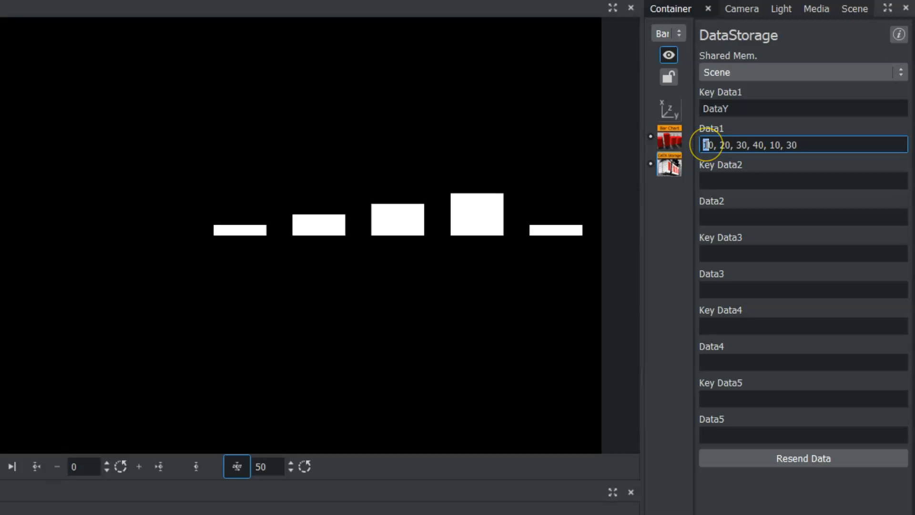
text(4)
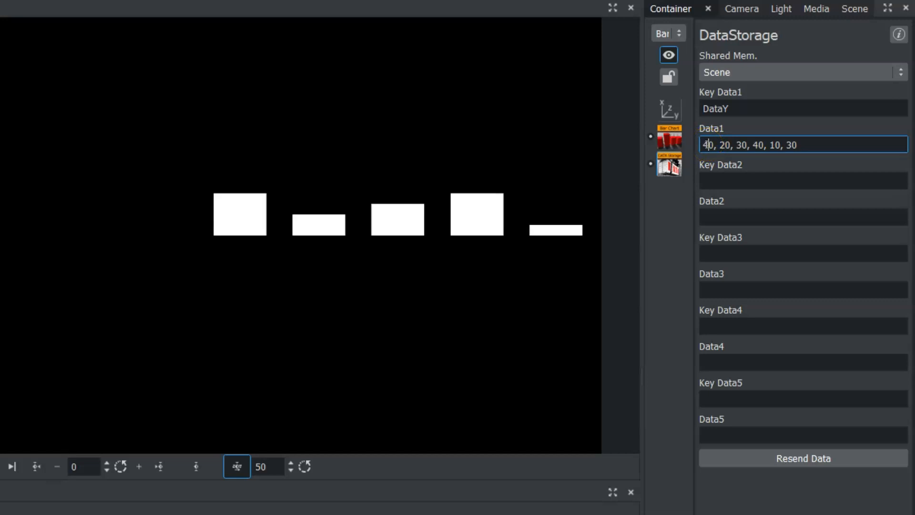
click(782, 154)
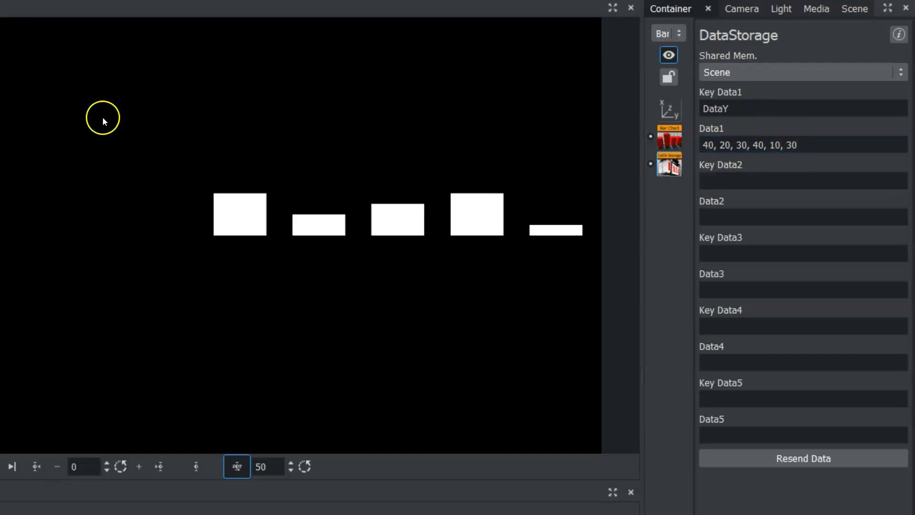
Turn on DataX Fit for the bar chart, setting DataX Scale to 1.0 and DataX Offset to 5.90.
click(669, 137)
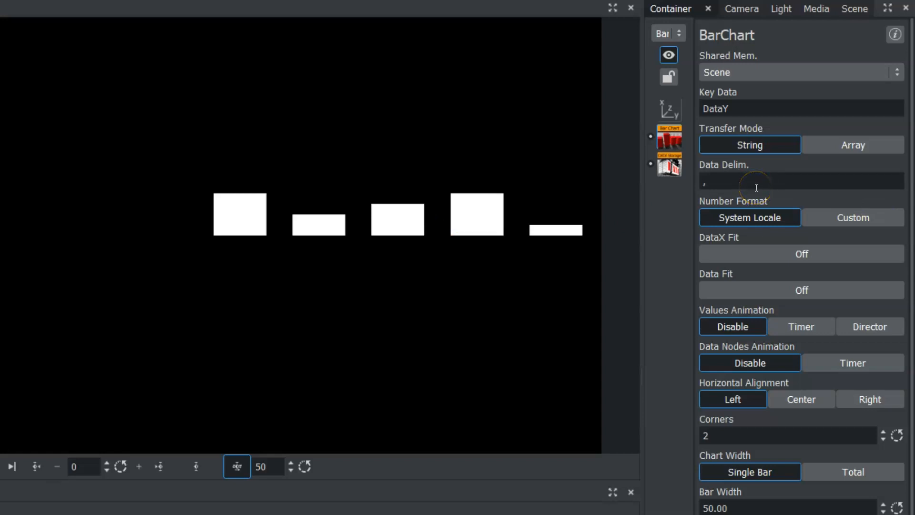
click(748, 256)
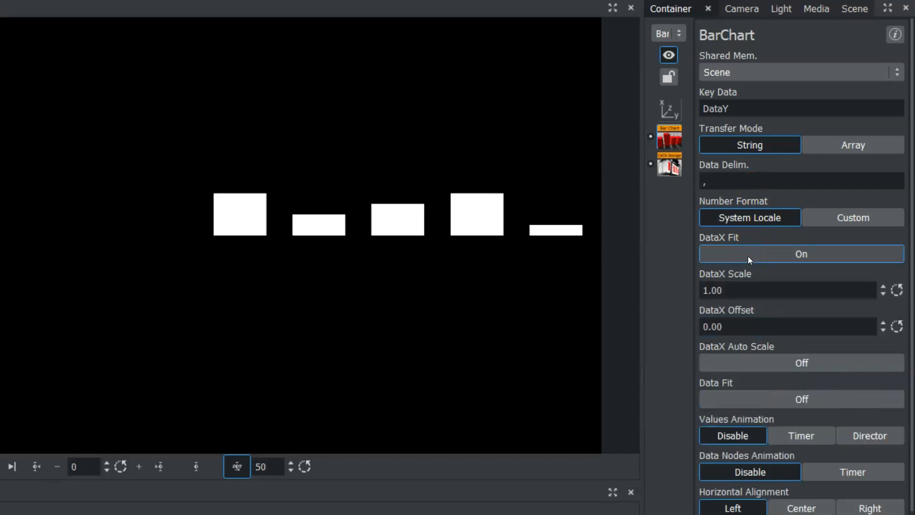
click(744, 290)
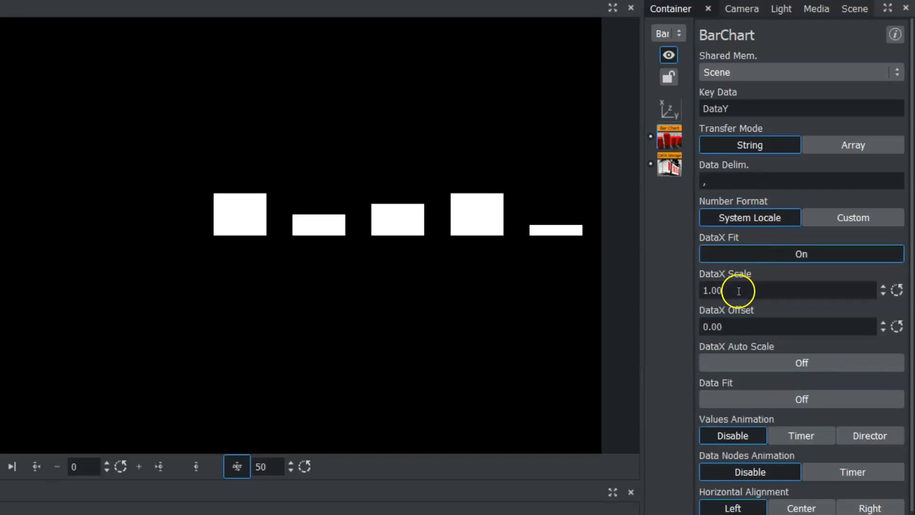
text(1.8)
drag(744, 291, 723, 295)
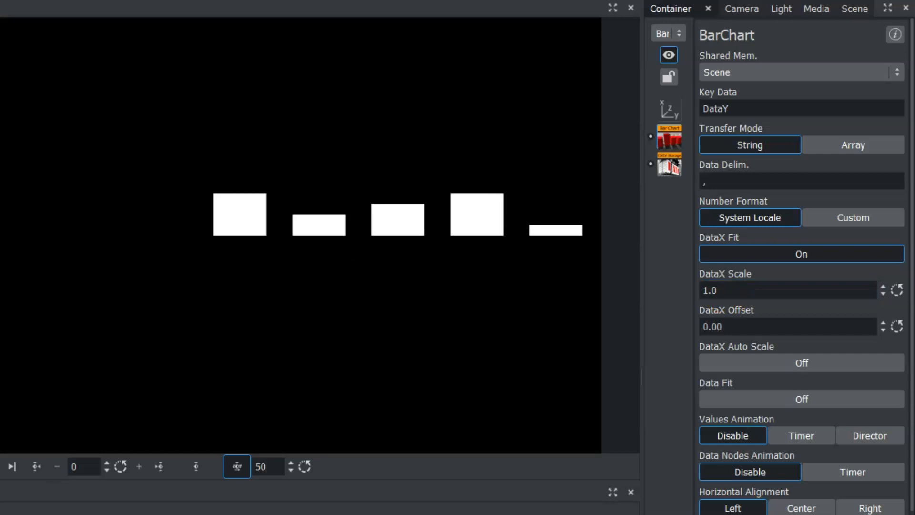
click(670, 109)
drag(736, 146, 541, 151)
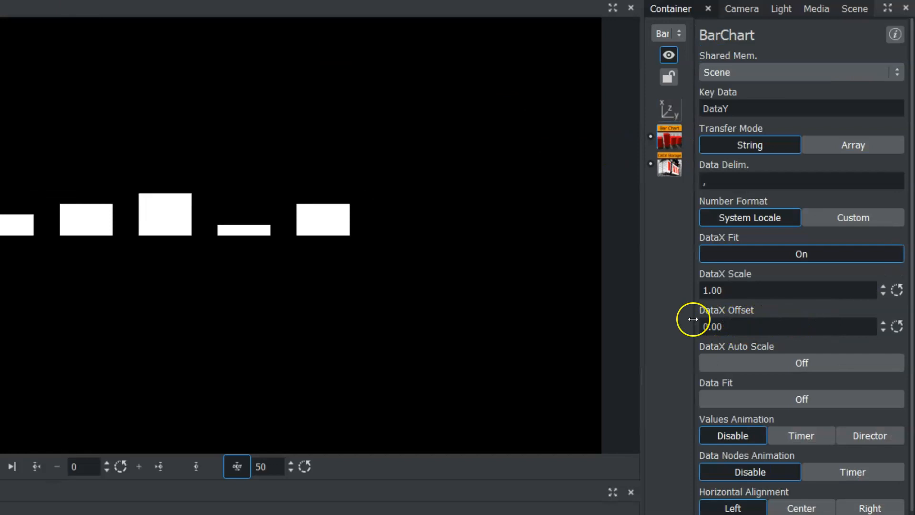
drag(693, 319, 721, 289)
double_click(721, 290)
text(1.0)
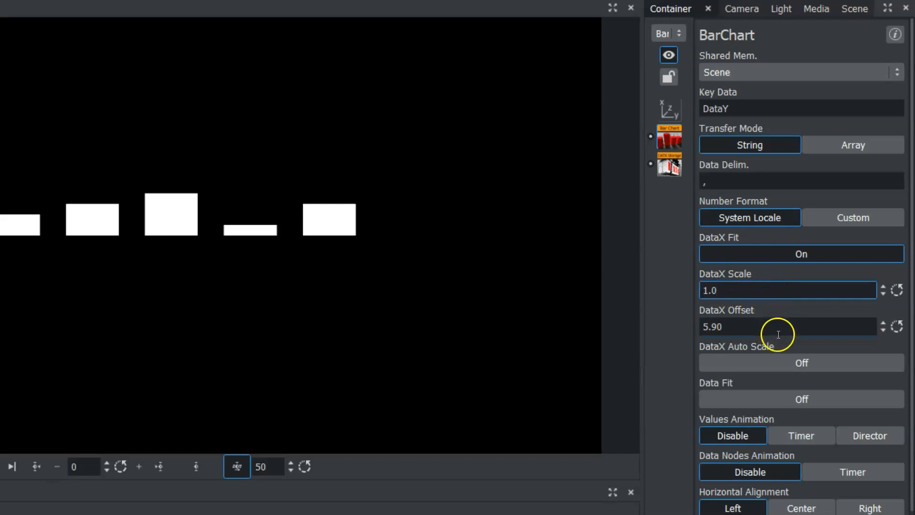
Turn on Data Fit for the bar chart with a Data Scale of 2.00.
click(756, 399)
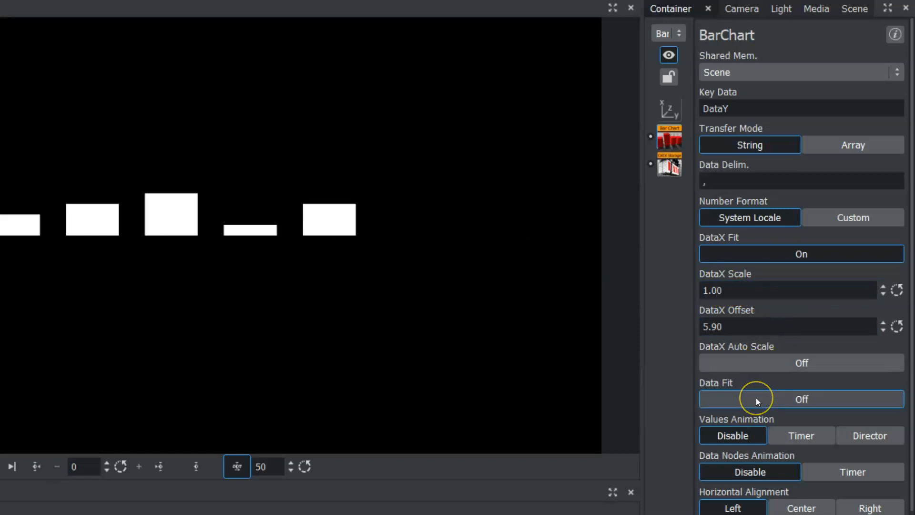
mouse_move(727, 430)
mouse_down()
mouse_move(710, 433)
mouse_move(718, 434)
mouse_up()
click(366, 291)
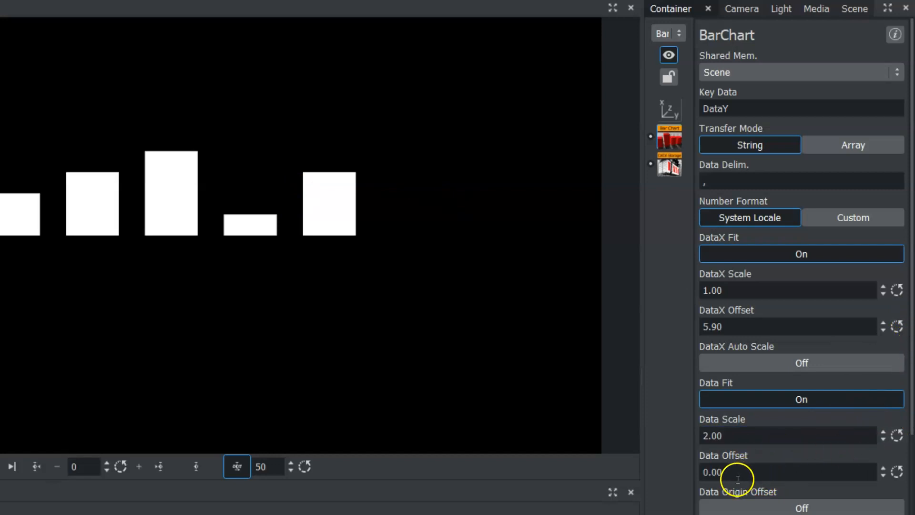
Set the bar chart's Data Offset to 5.40.
drag(729, 472, 901, 462)
scroll(911, 464, down, 3)
scroll(911, 465, down, 5)
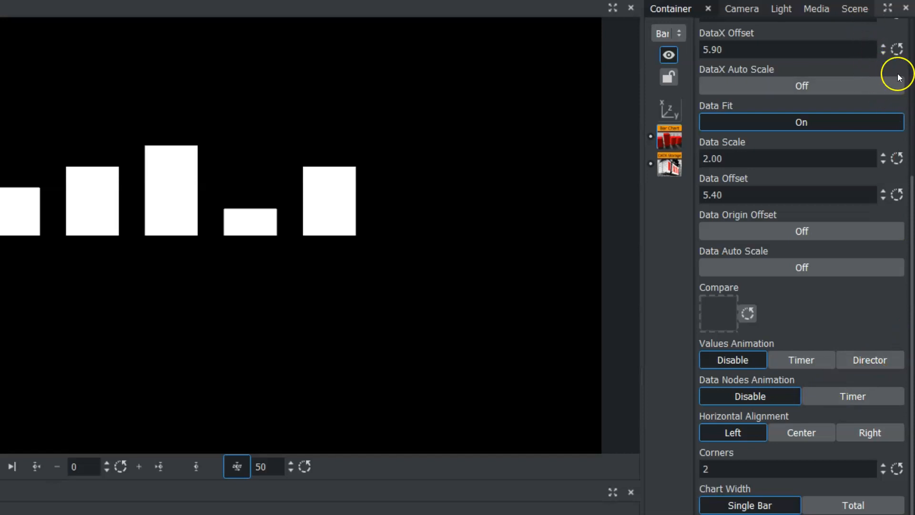
drag(909, 214, 910, 62)
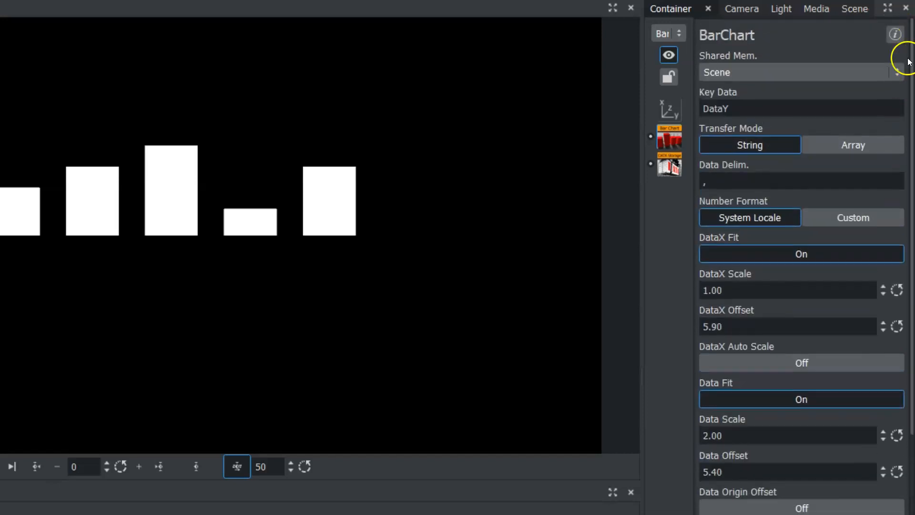
Open the BarChart plugin info and read through its parameter descriptions.
click(896, 35)
scroll(169, 327, down, 5)
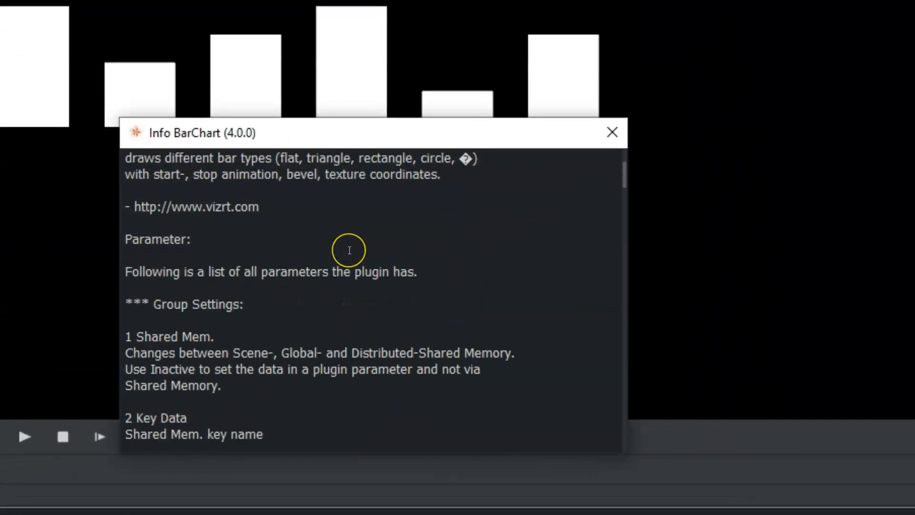
scroll(349, 250, down, 6)
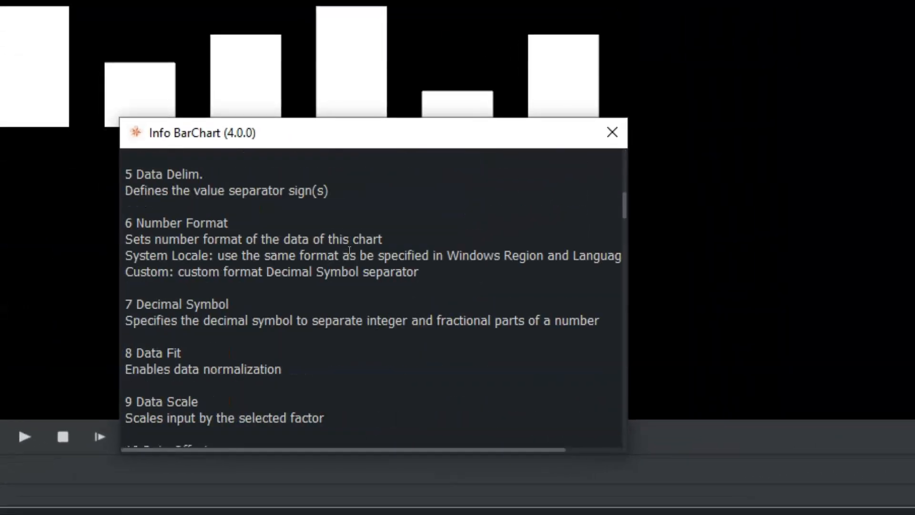
scroll(350, 251, down, 15)
click(381, 238)
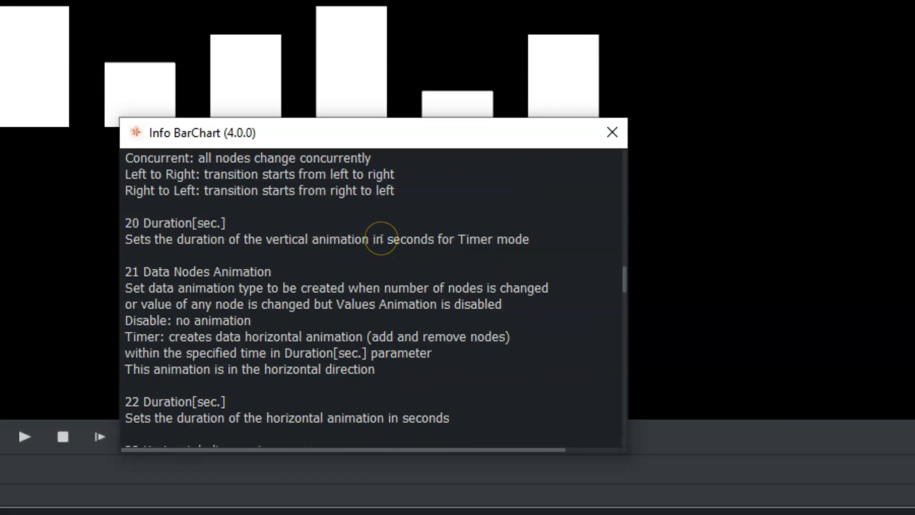
click(608, 142)
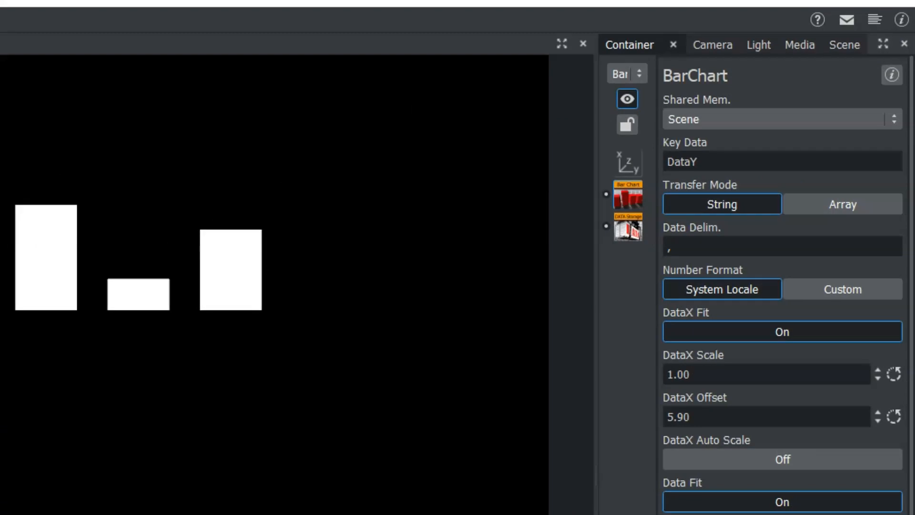
scroll(782, 285, down, 6)
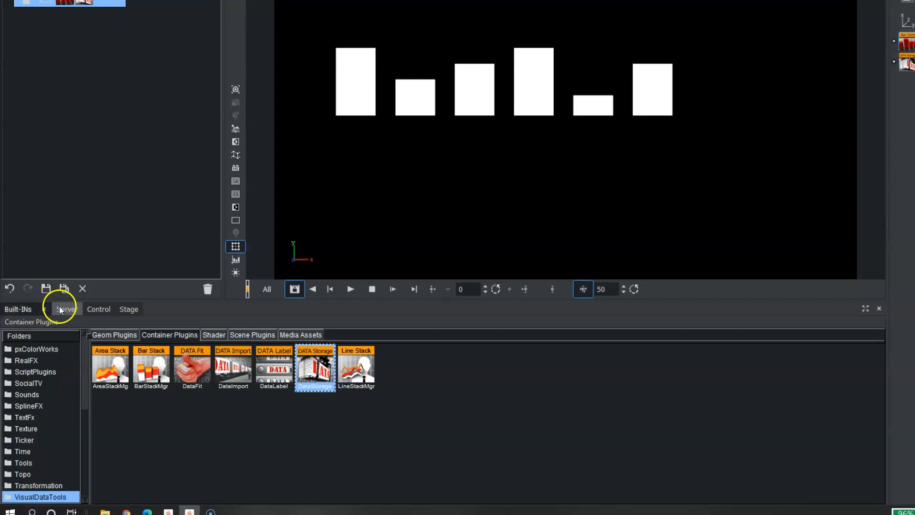
Apply the yellow-green material from the server's material library to the BarChart container.
click(51, 309)
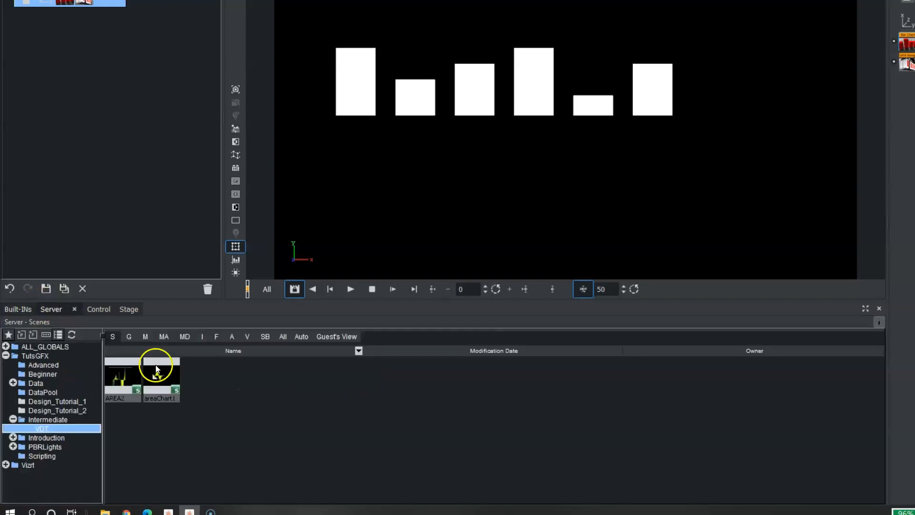
click(145, 337)
click(47, 346)
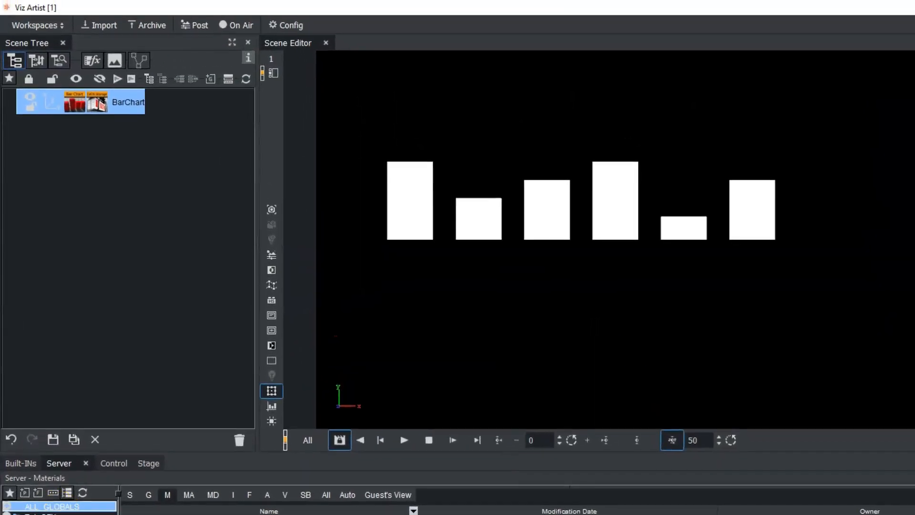
drag(204, 183, 134, 101)
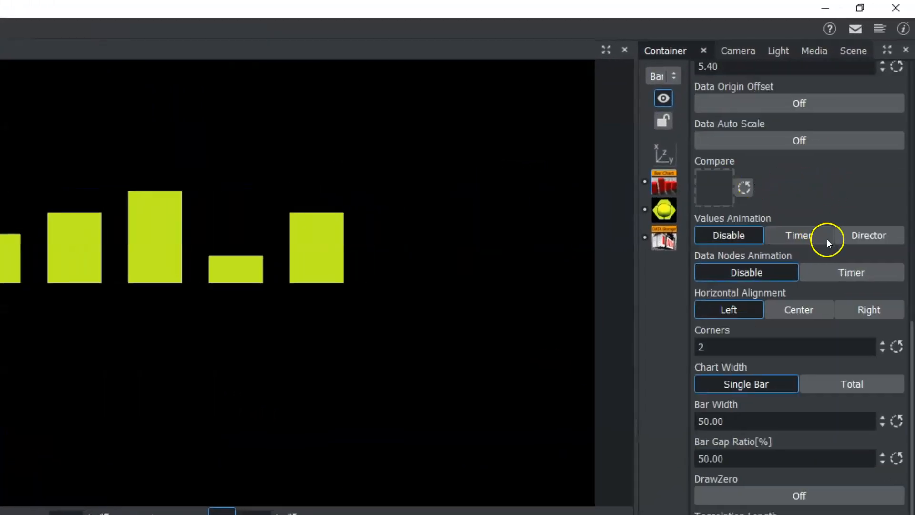
Set the bar chart's Corners to 7.
click(720, 350)
text(11)
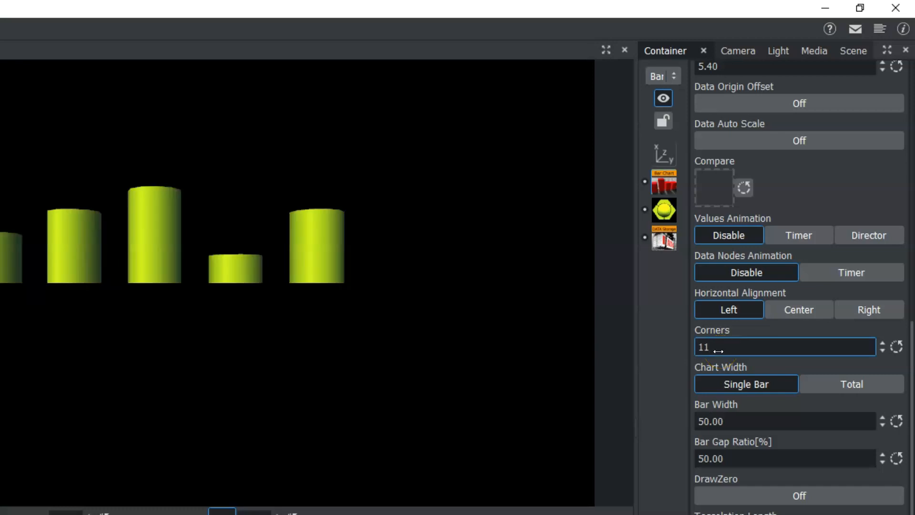
mouse_move(718, 352)
mouse_down()
mouse_move(748, 349)
mouse_move(812, 414)
mouse_up()
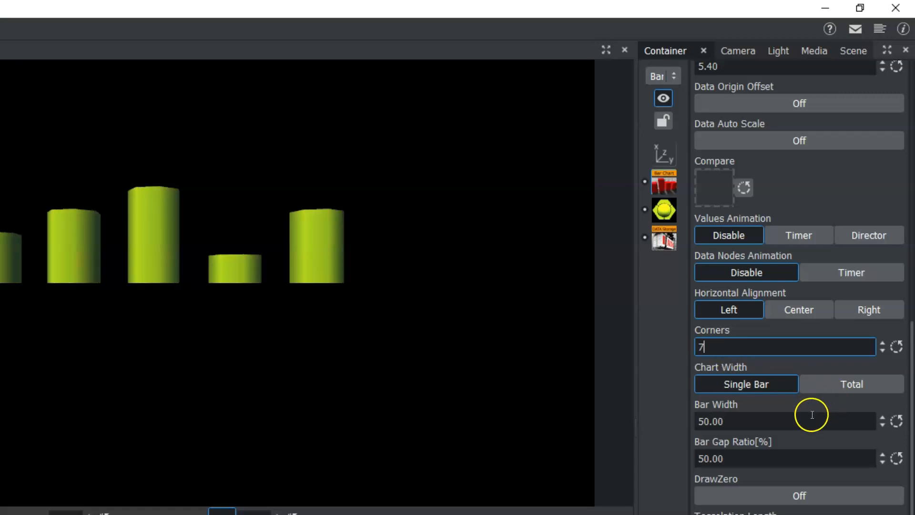
Set the Bar Width to 56.10 and the Bar Gap Ratio to 55.00%.
drag(707, 420, 763, 432)
drag(715, 458, 748, 458)
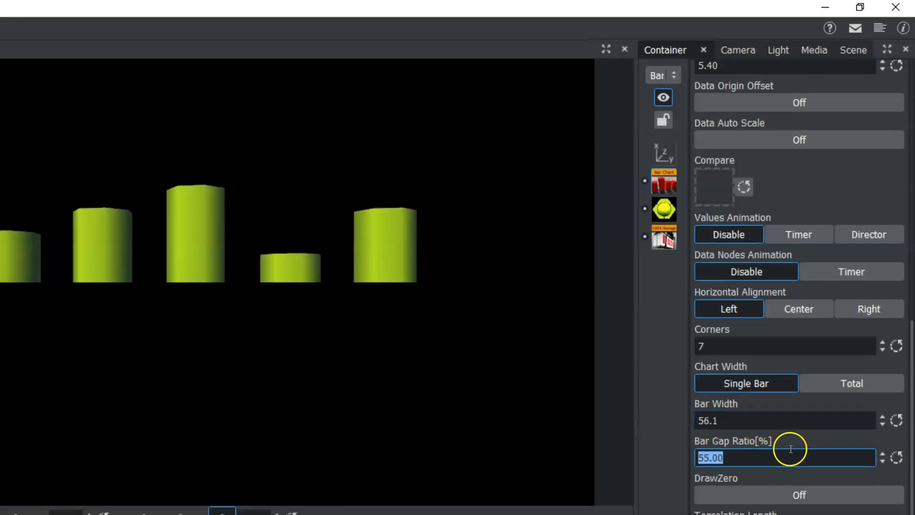
mouse_move(713, 486)
mouse_down()
mouse_move(732, 486)
mouse_move(710, 486)
mouse_up()
Turn on Bevel for the bar chart and set the Bevel Size to 36.80%.
click(914, 422)
drag(913, 453, 913, 490)
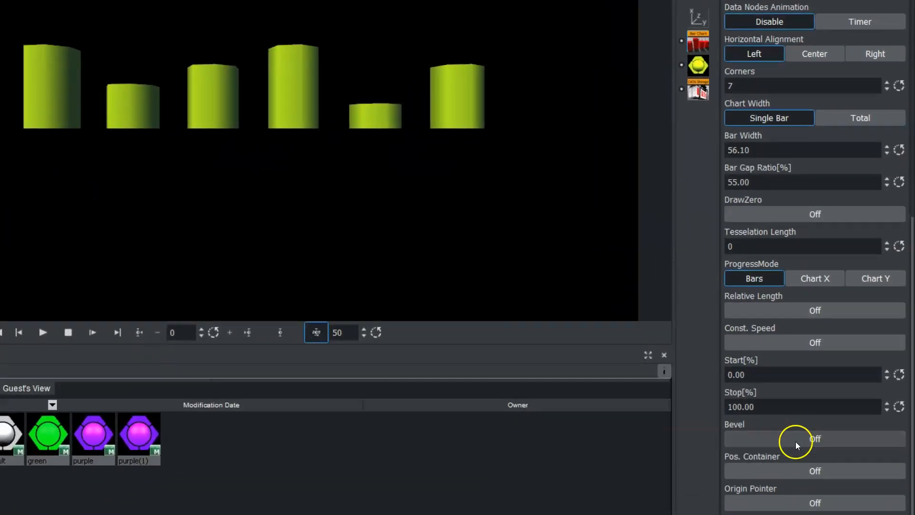
click(796, 441)
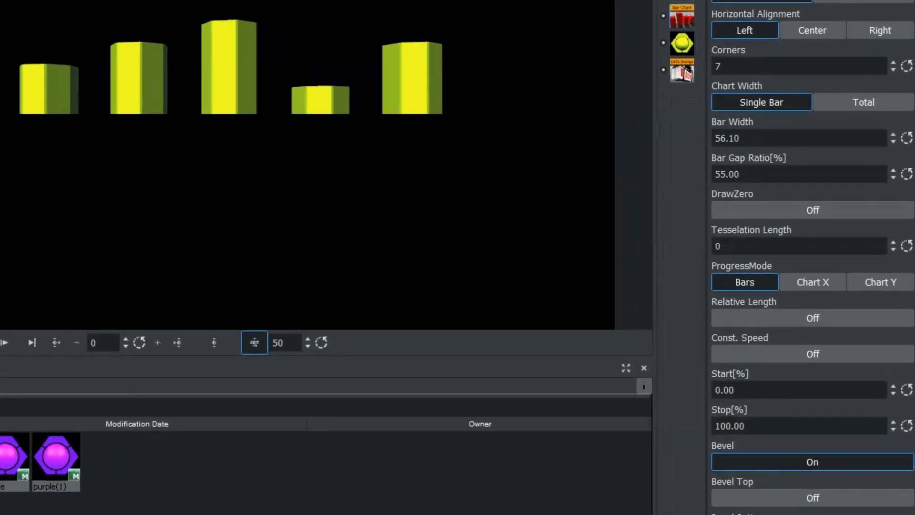
scroll(813, 257, down, 4)
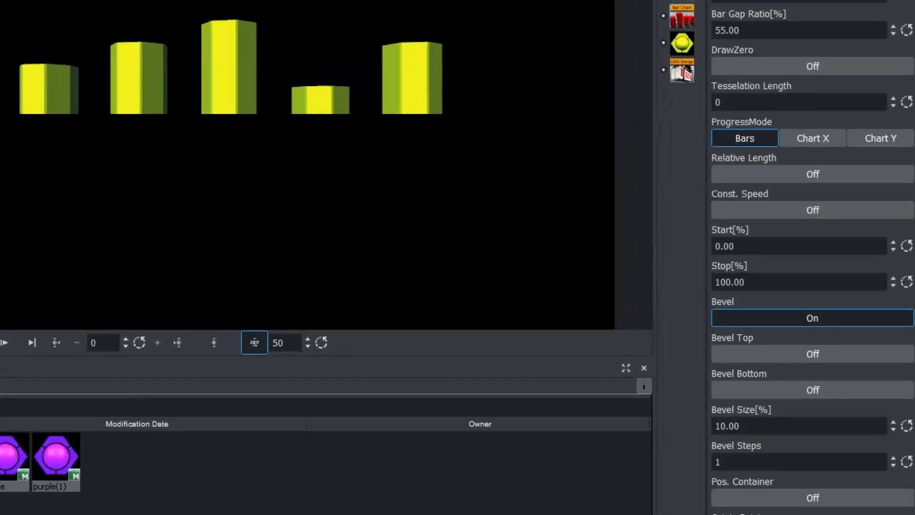
drag(774, 430, 675, 422)
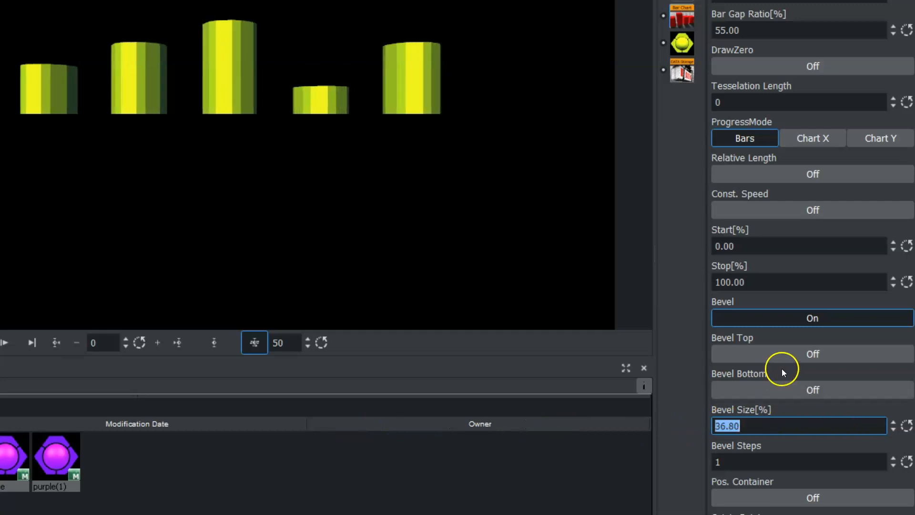
Turn on Bevel Top and Bevel Bottom and set Bevel Steps to 15.
click(767, 359)
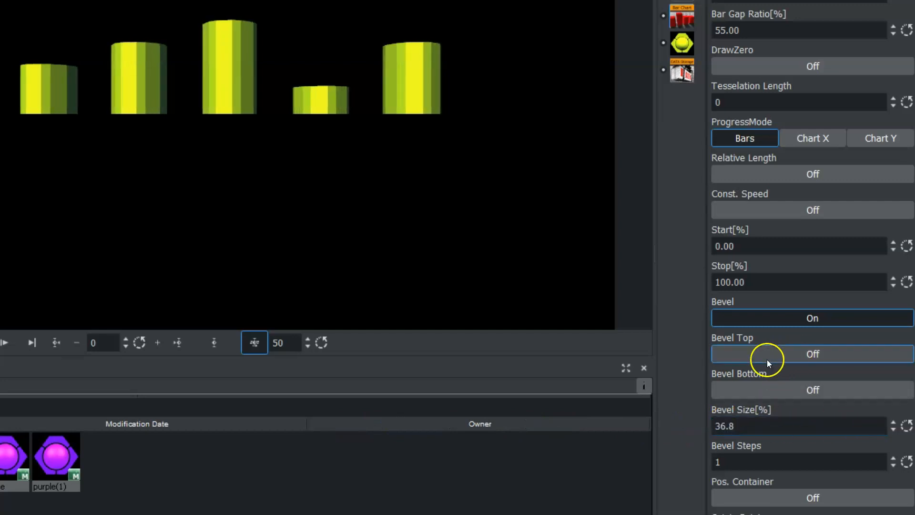
click(756, 389)
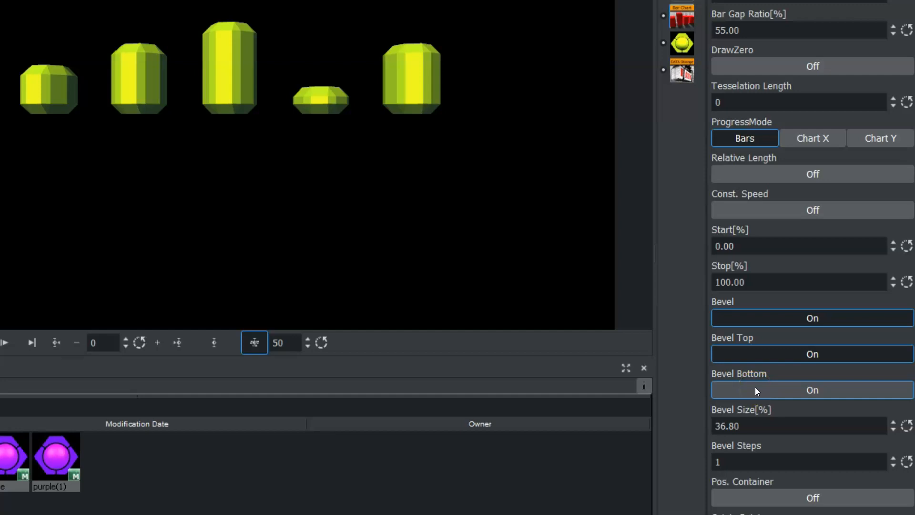
click(731, 460)
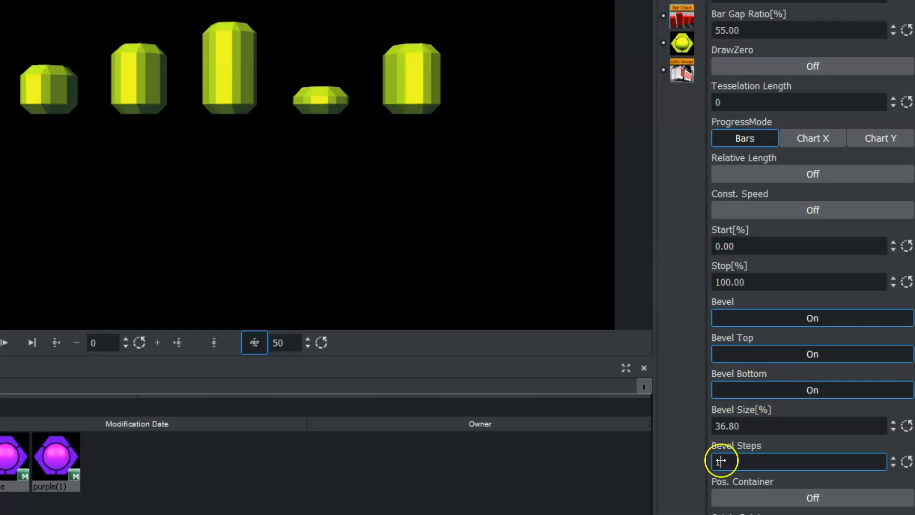
drag(721, 460, 731, 461)
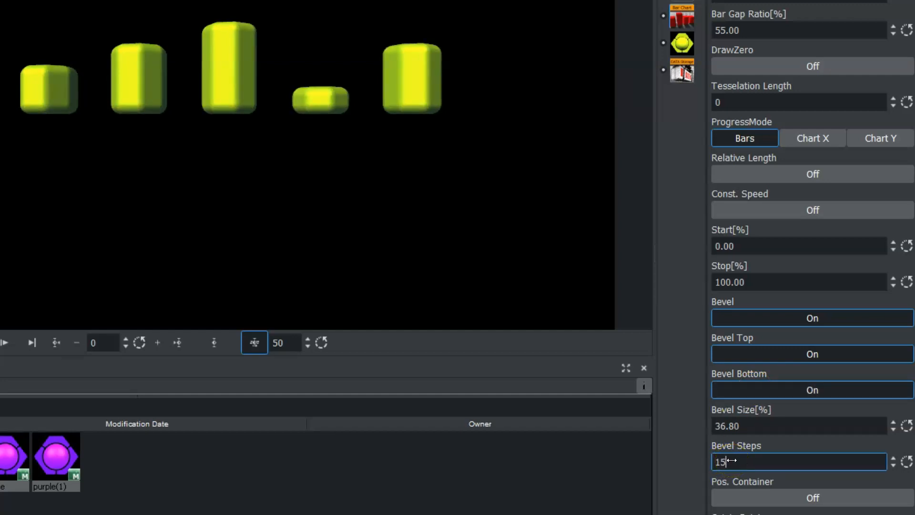
drag(729, 458, 714, 458)
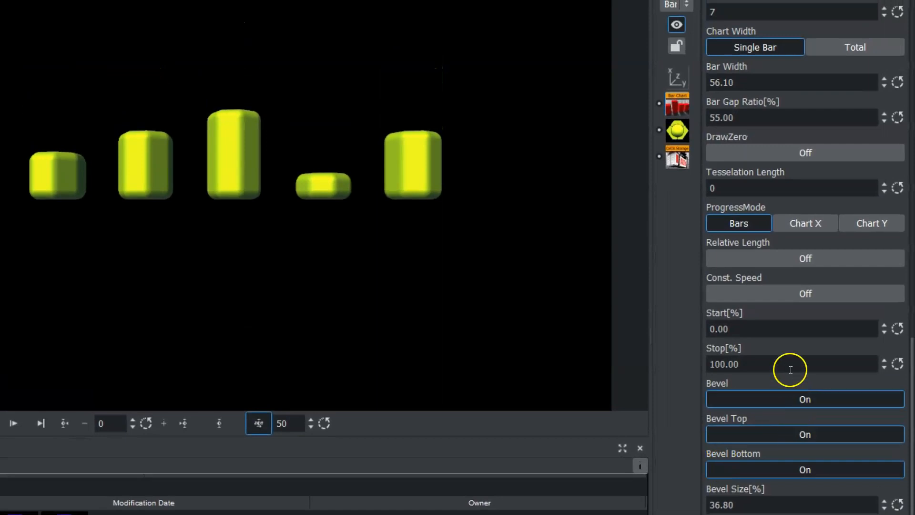
Rotate the BarChart container -20 degrees about Y and scale it uniformly to 0.84.
drag(777, 362, 802, 378)
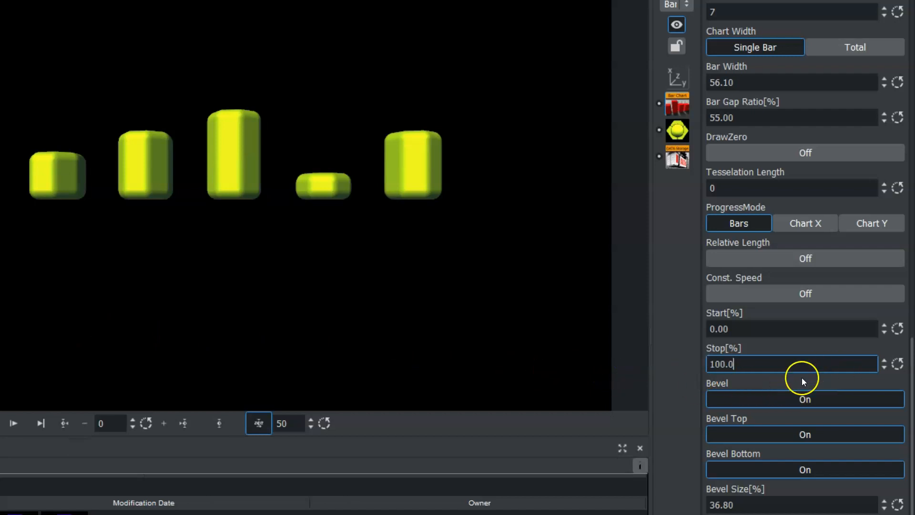
drag(727, 358, 911, 368)
click(677, 78)
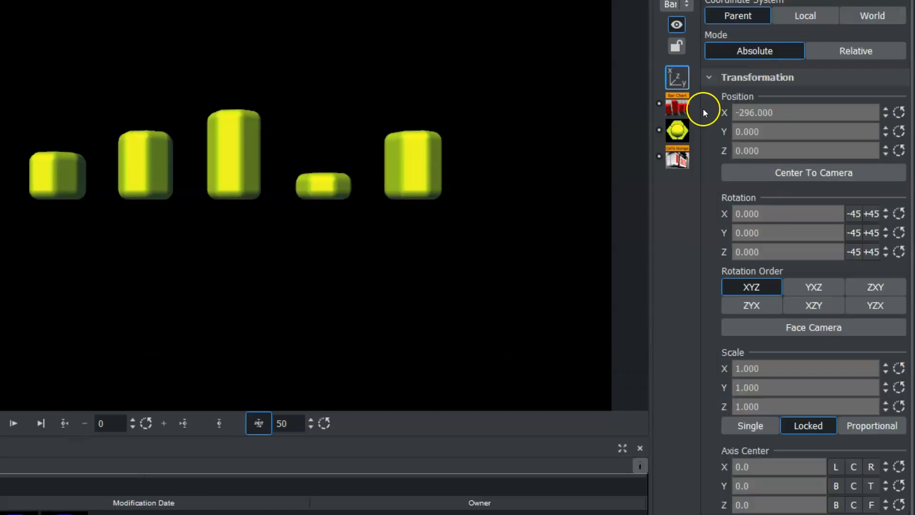
mouse_move(769, 235)
mouse_down()
mouse_move(756, 237)
mouse_move(757, 228)
mouse_up()
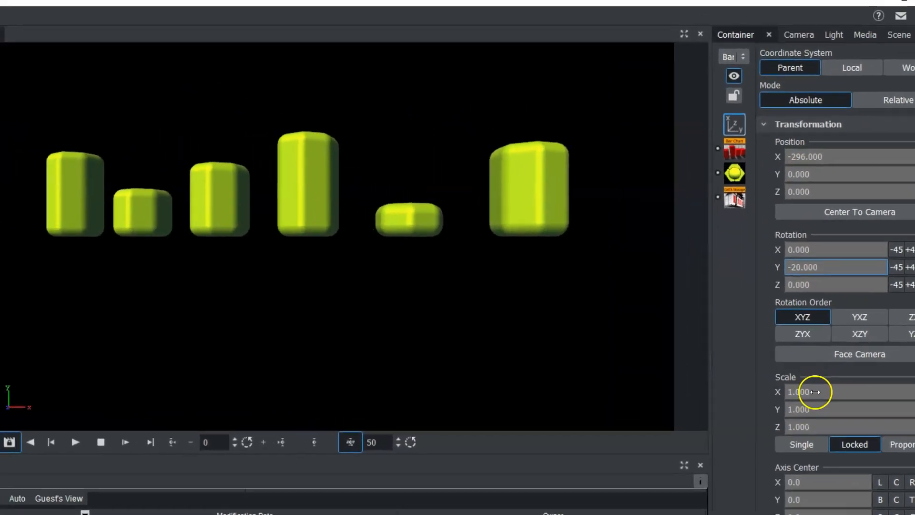
drag(764, 368, 751, 373)
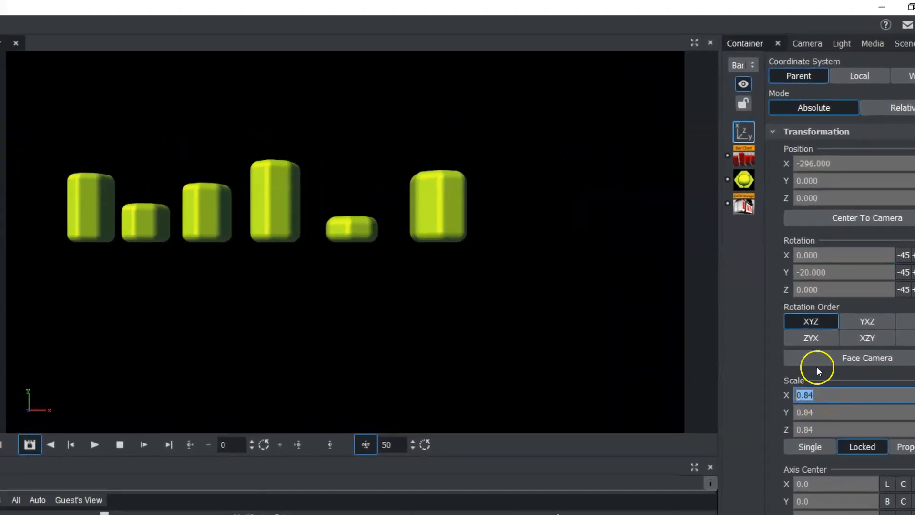
Move the BarChart container to Y position -94 and set its Y rotation to -24.
drag(825, 180, 765, 181)
mouse_move(808, 272)
mouse_down()
mouse_move(898, 276)
mouse_move(805, 272)
mouse_up()
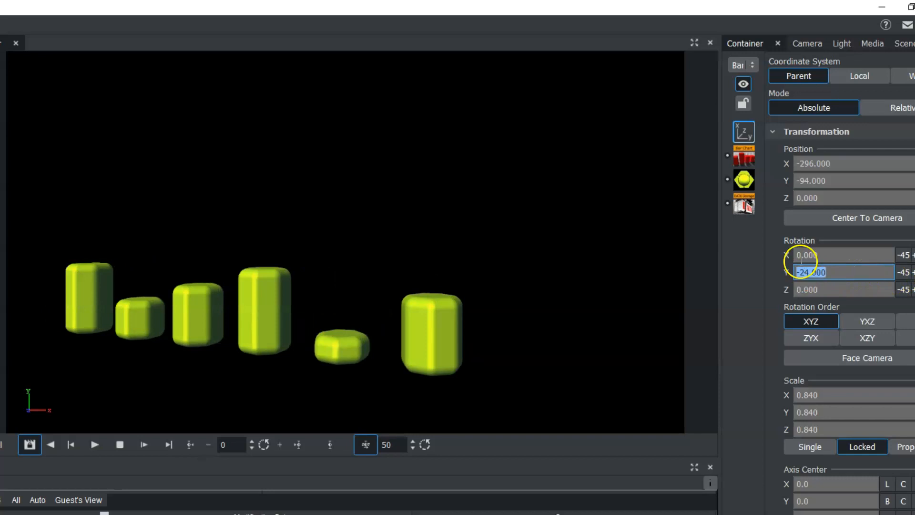